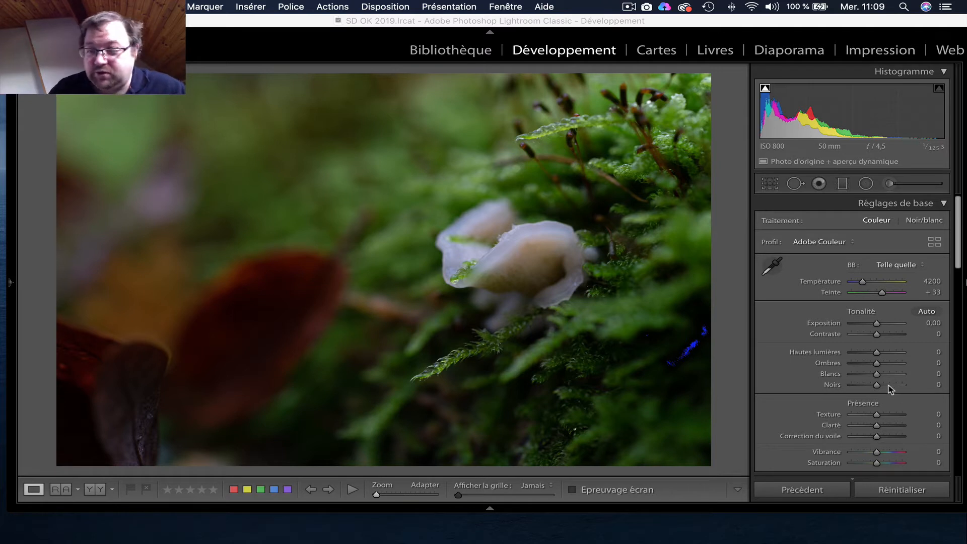
Step: Raise Blancs to +43 and check the clipped highlights with the slider's clipping preview
key(alt)
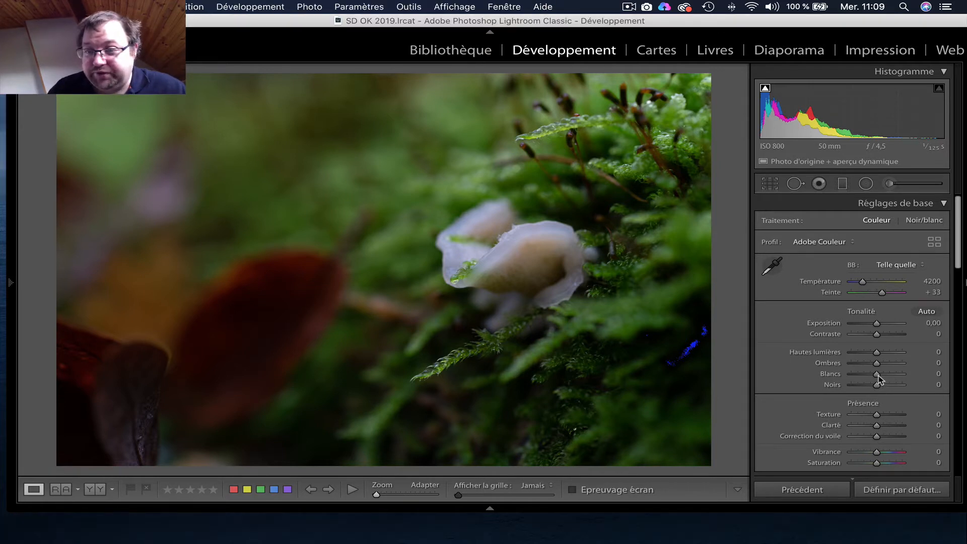
drag(879, 379, 889, 376)
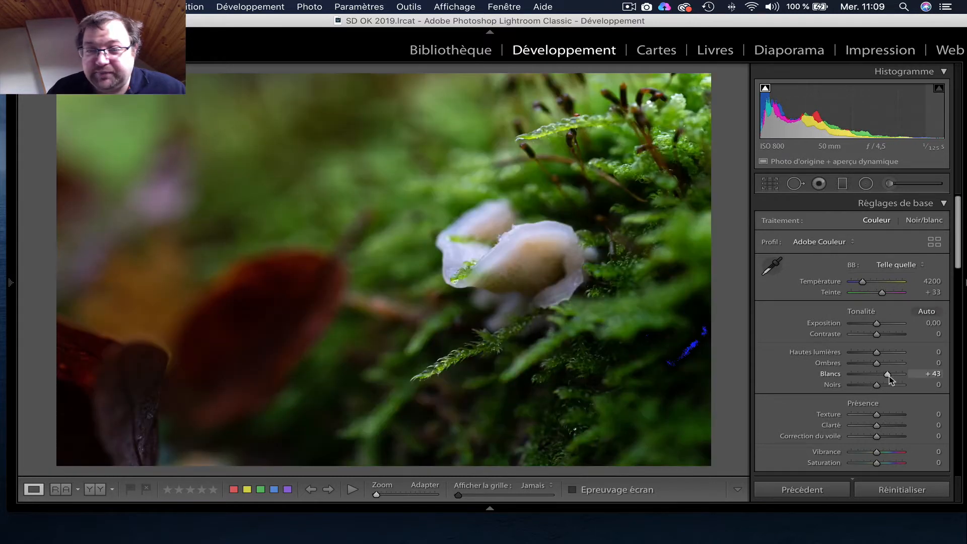
alt+click(889, 376)
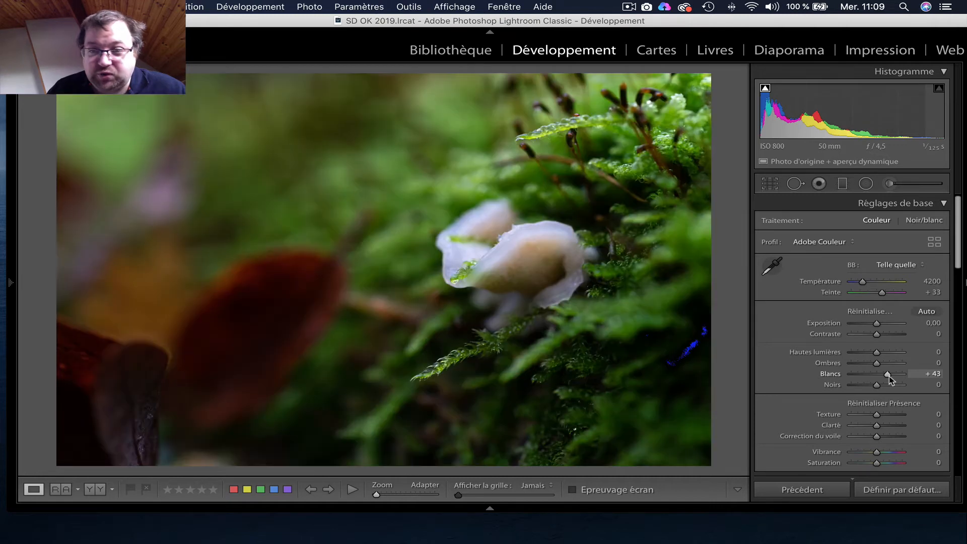
alt+click(890, 376)
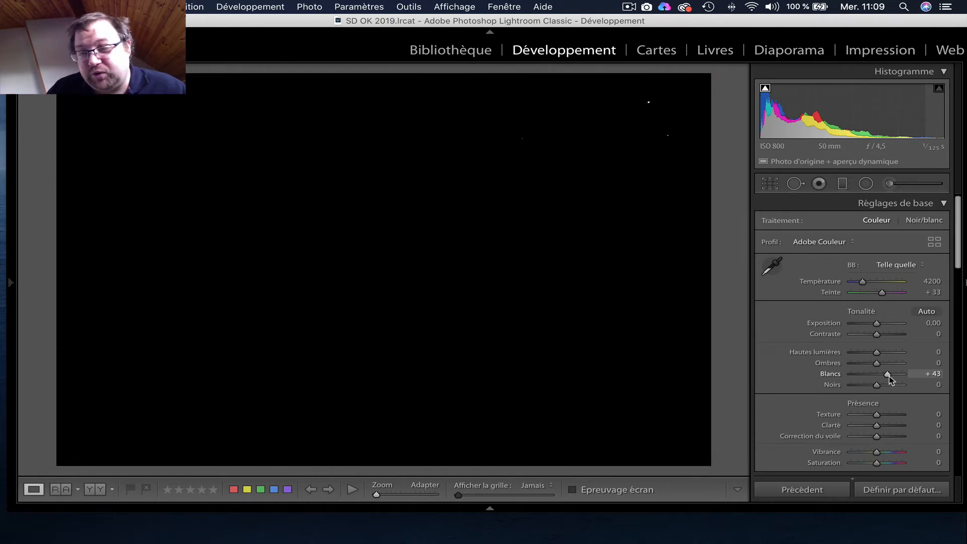
drag(889, 375, 889, 375)
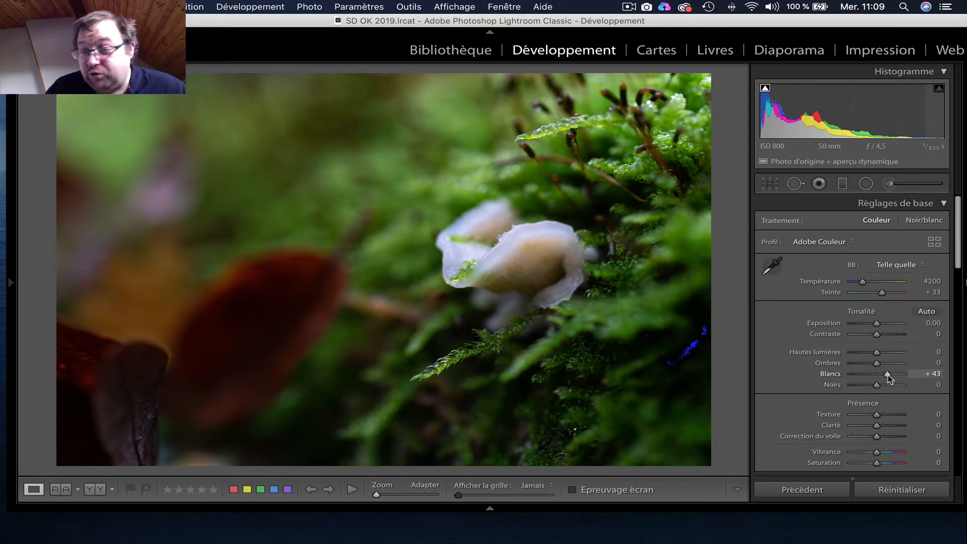
Step: Check the clipped shadows and raise the remaining tones: Noirs to +41, Ombres to +15 and Hautes lumières to +46
alt+click(877, 385)
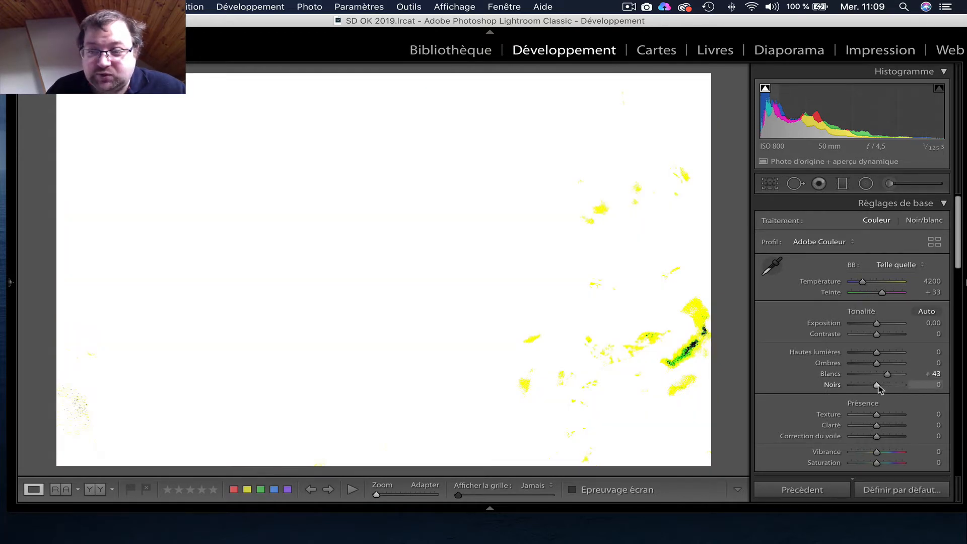
mouse_move(879, 388)
mouse_down()
mouse_move(860, 388)
mouse_move(889, 387)
mouse_up()
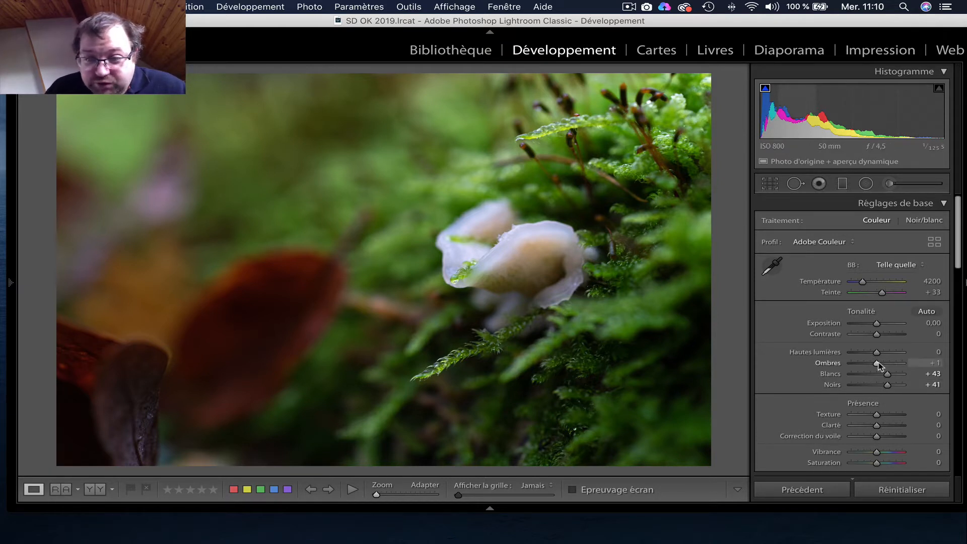
drag(878, 362, 885, 351)
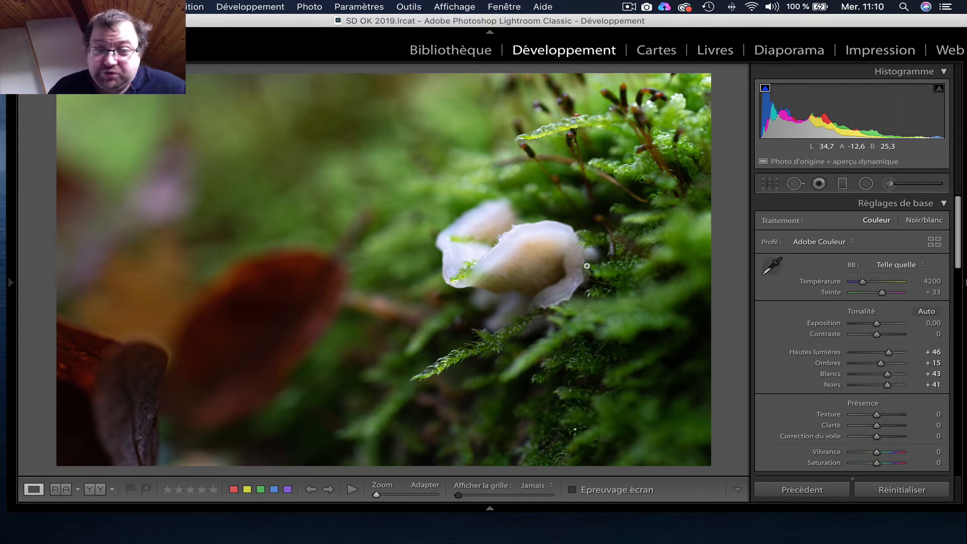
Step: Start cropping the photo with the Original aspect, tightening the frame around the mushrooms and repositioning the image inside it
click(767, 185)
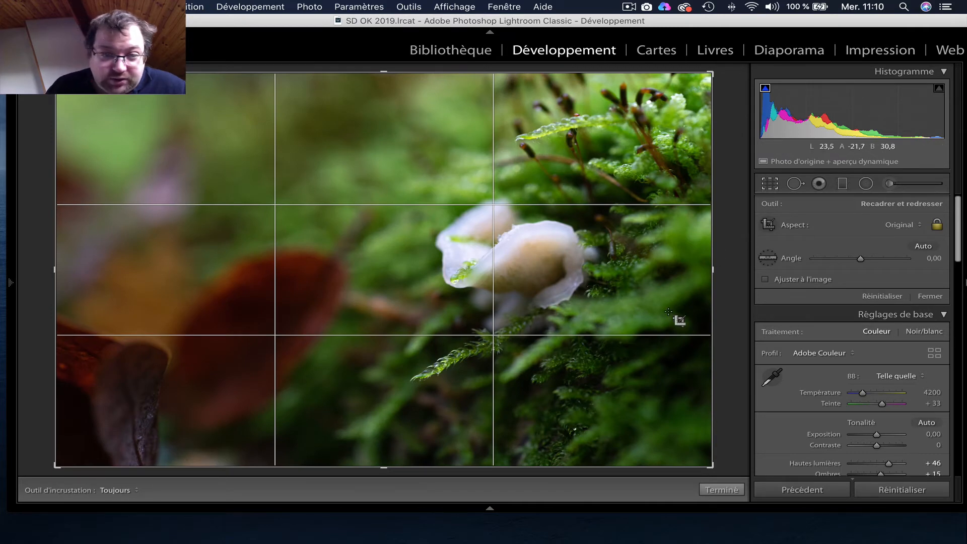
drag(55, 466, 179, 417)
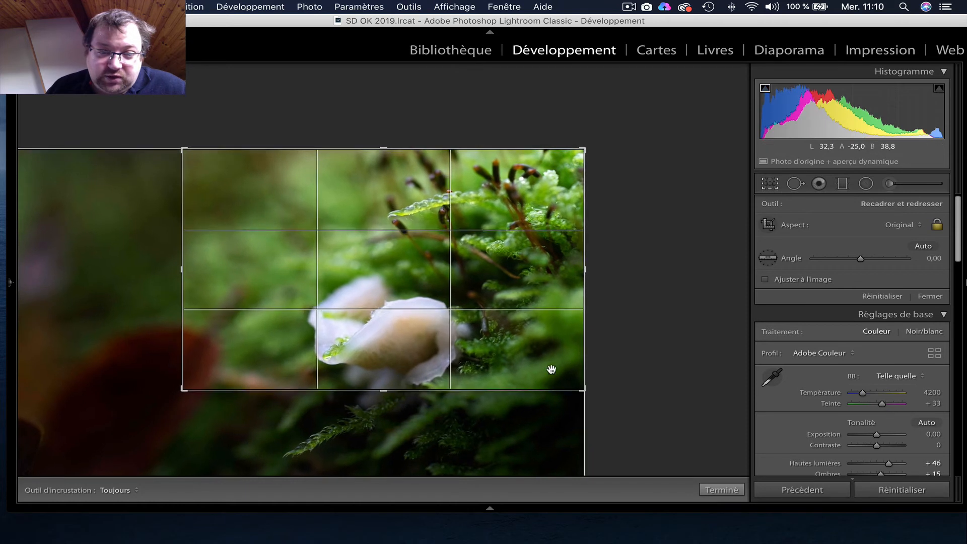
drag(552, 369, 554, 331)
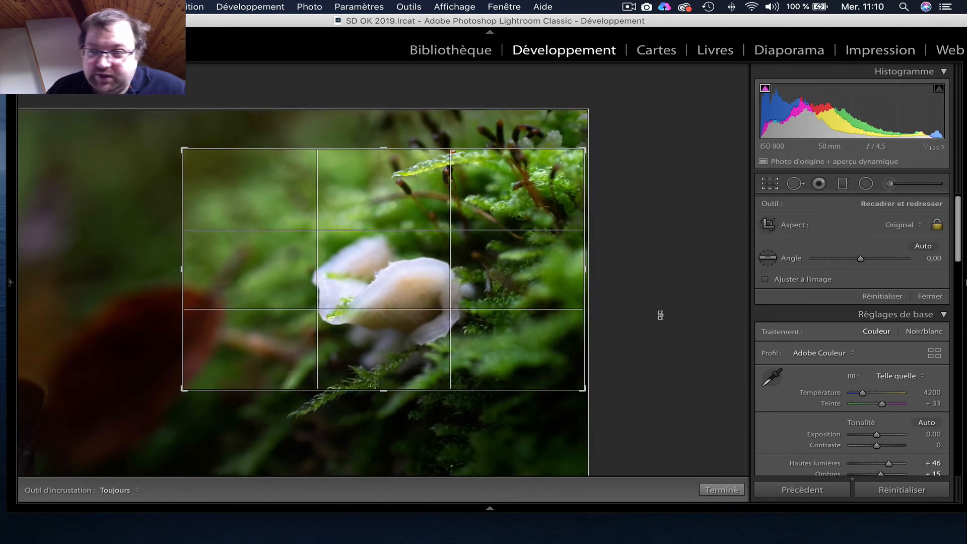
Step: Switch the crop aspect to 1 x 1, enlarge and reposition the square frame around the mushrooms, and apply the crop
click(924, 229)
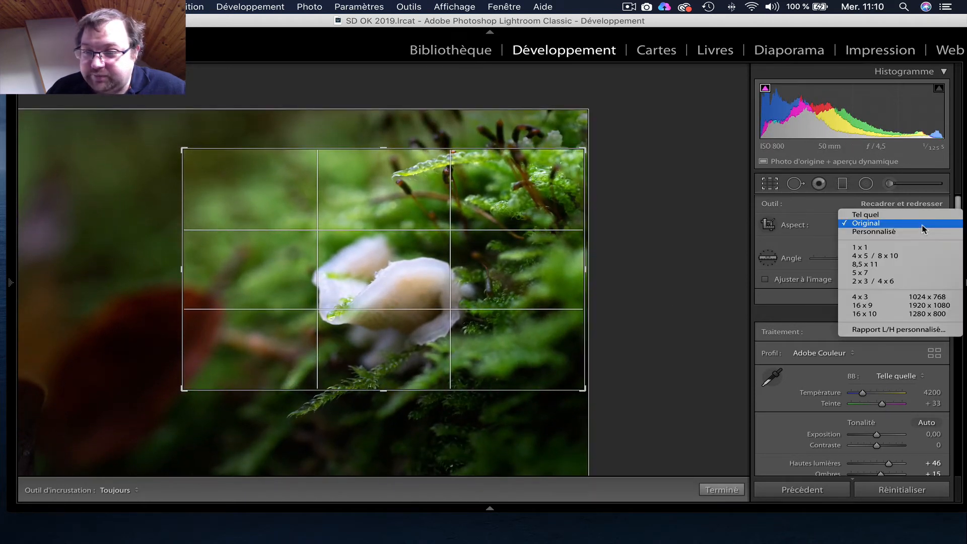
click(877, 247)
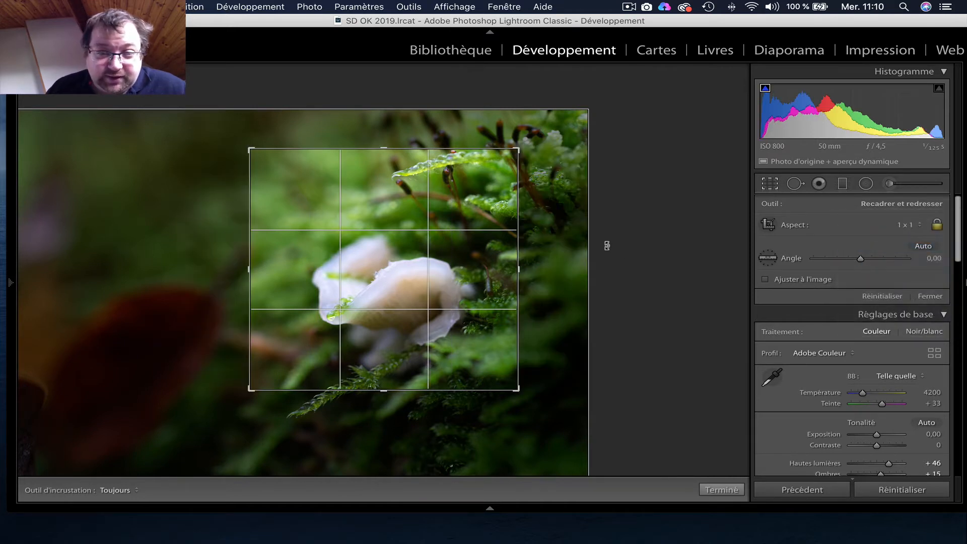
drag(519, 149, 561, 123)
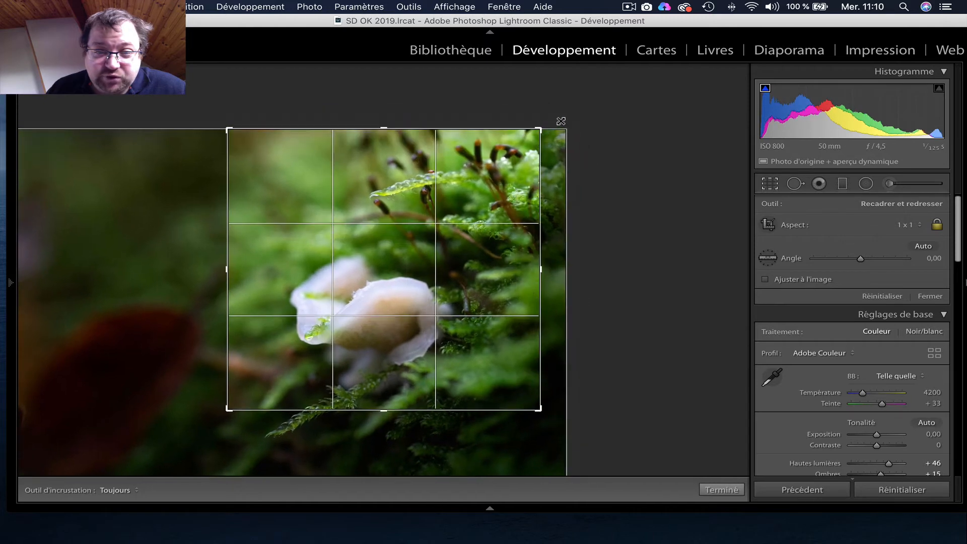
drag(485, 322, 445, 324)
drag(228, 409, 190, 435)
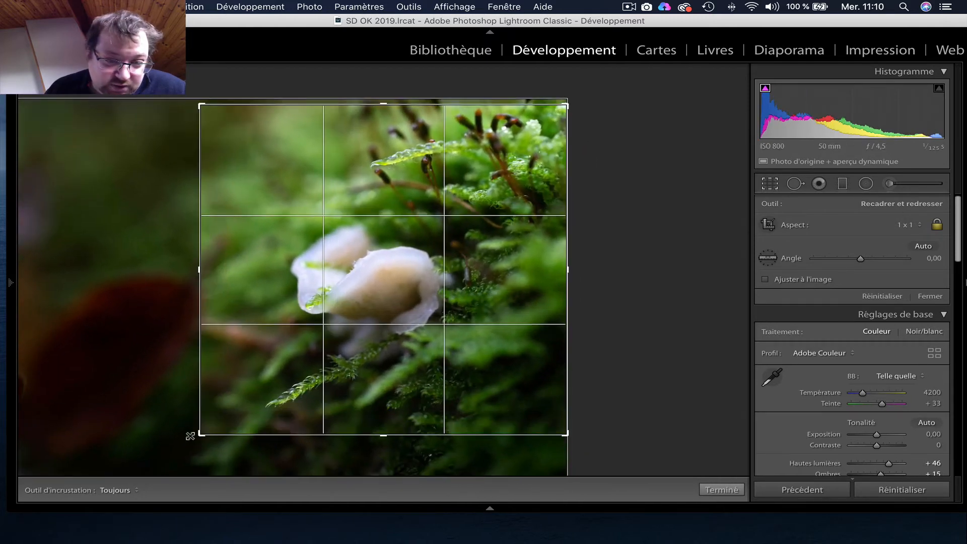
drag(425, 385, 426, 383)
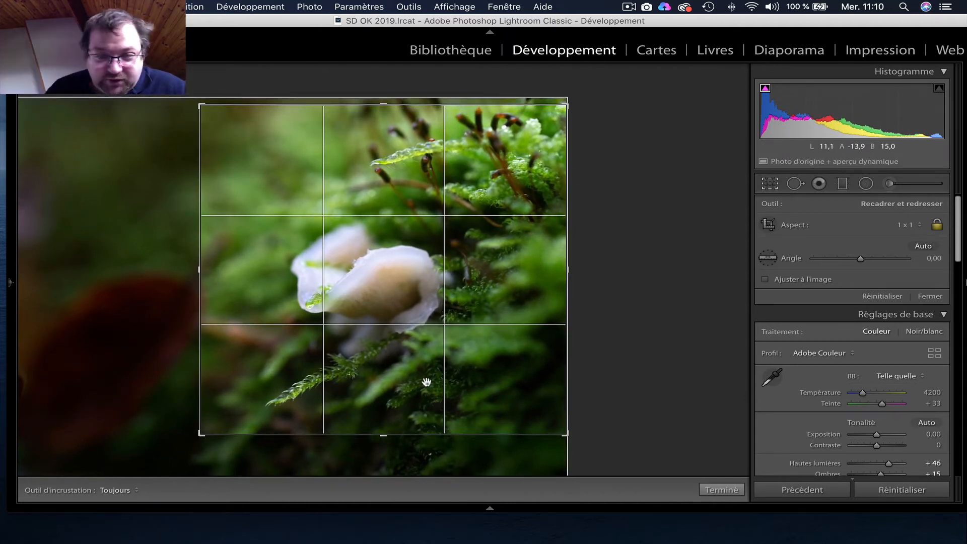
click(729, 491)
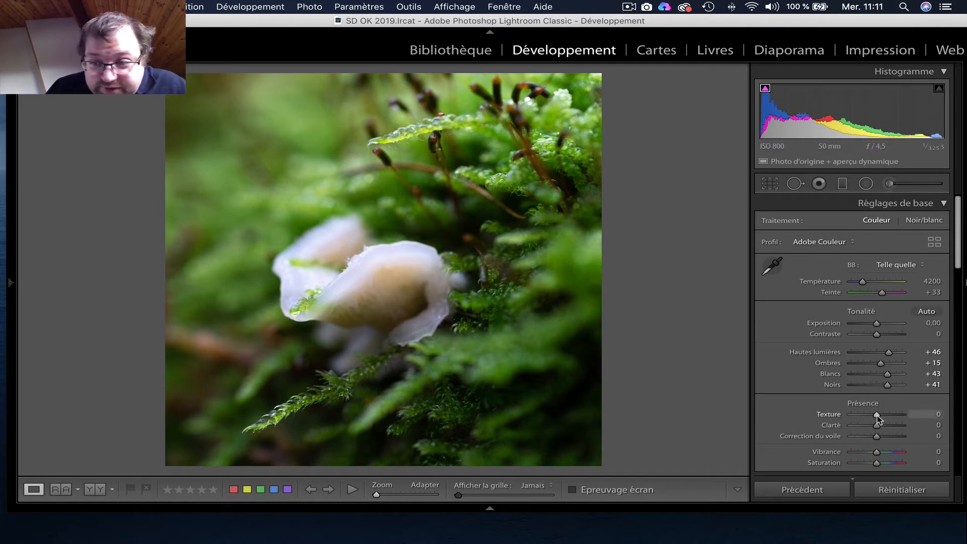
Step: Try a strong Présence effect with Texture at +44 and Clarté at +100
drag(877, 415, 885, 415)
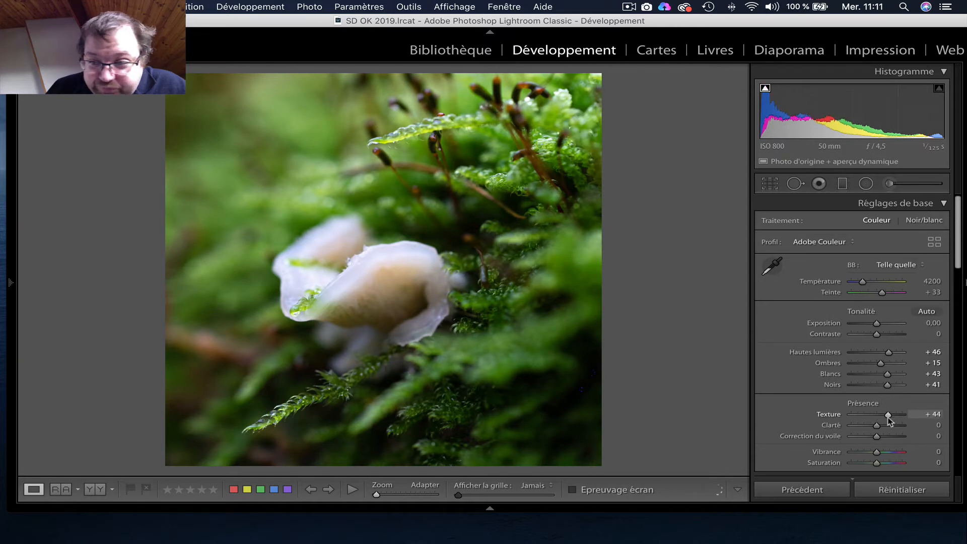
mouse_move(878, 424)
mouse_down()
mouse_move(899, 424)
mouse_move(870, 424)
mouse_up()
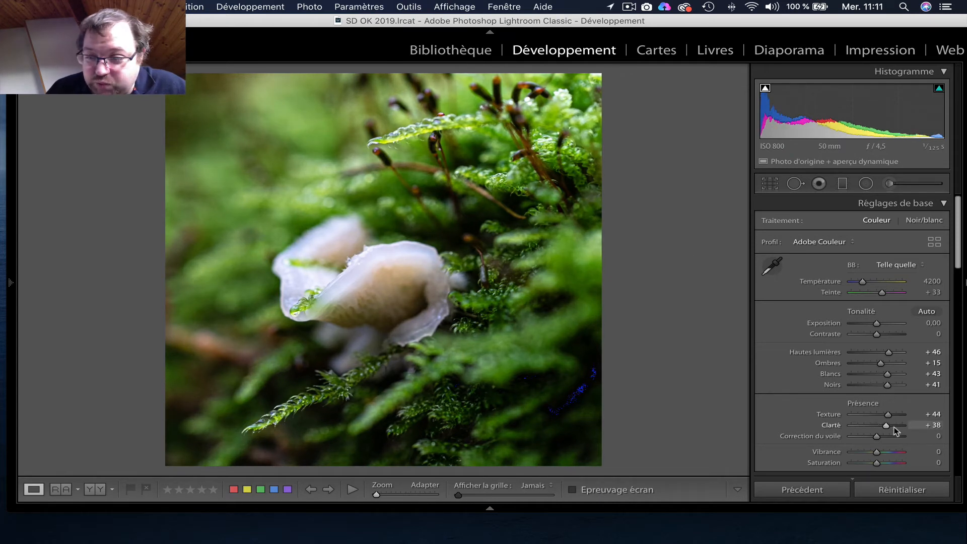
drag(894, 427, 909, 428)
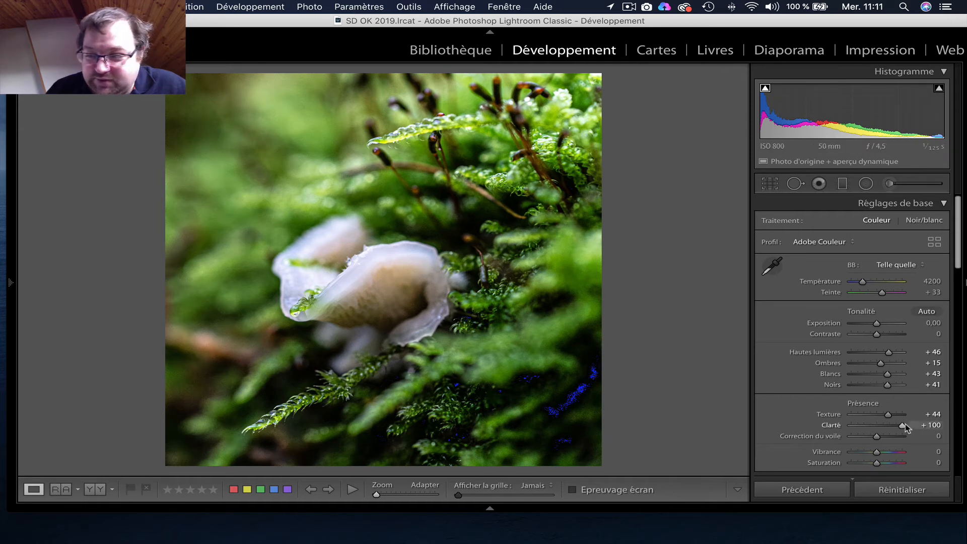
Step: Reduce the Présence effect to Clarté +13 and Texture +10
drag(902, 425, 881, 426)
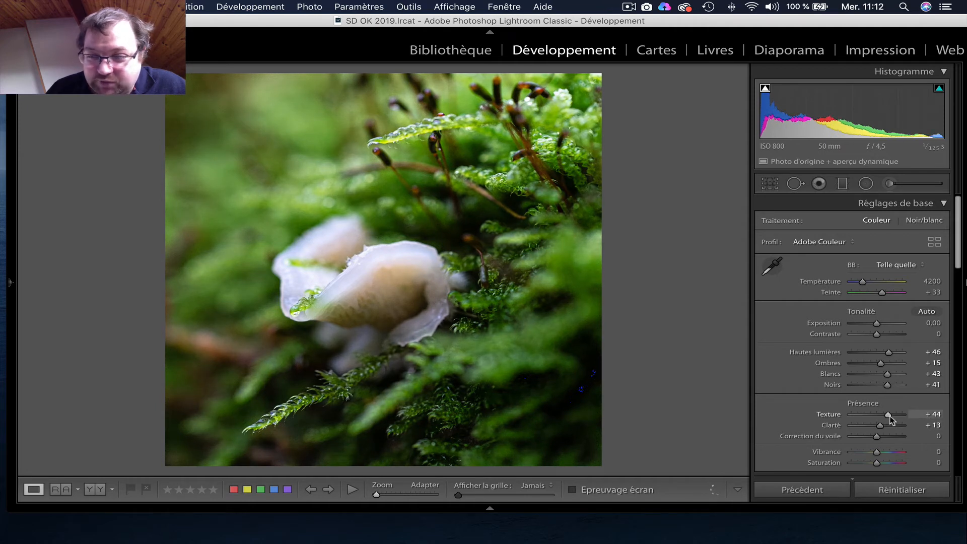
click(880, 415)
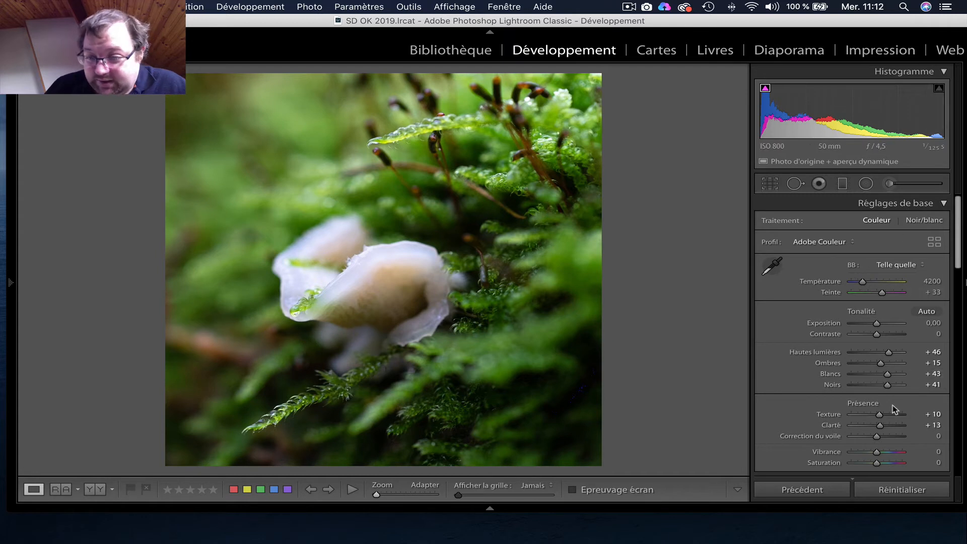
Step: Paint an adjustment brush mask of size about 36 over the blurred background on the photo's left side
scroll(896, 406, down, 3)
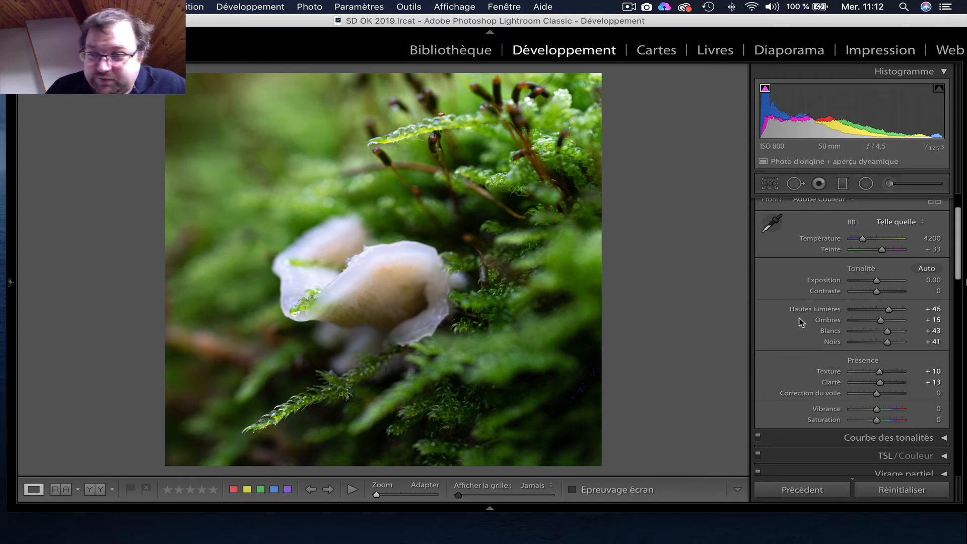
scroll(853, 332, down, 3)
scroll(854, 333, up, 4)
scroll(862, 302, up, 2)
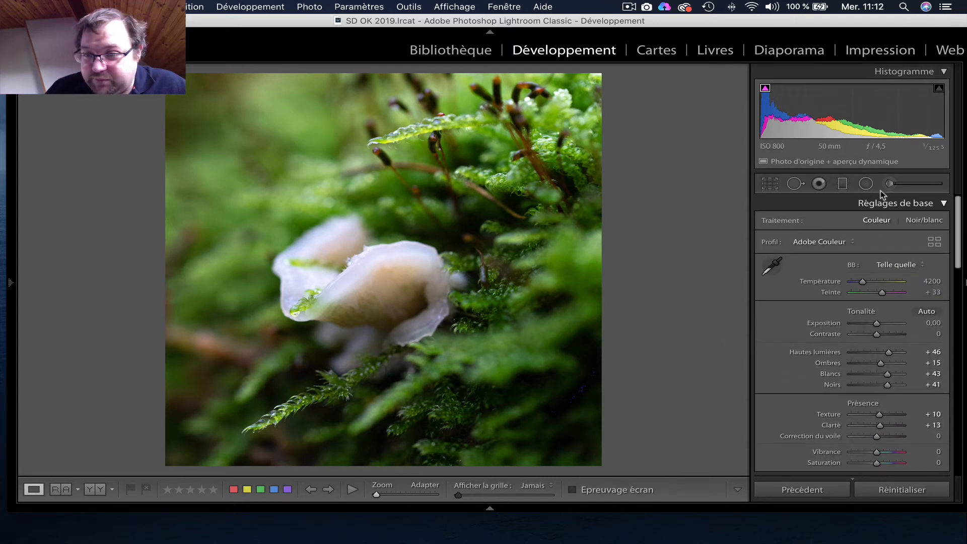
click(888, 185)
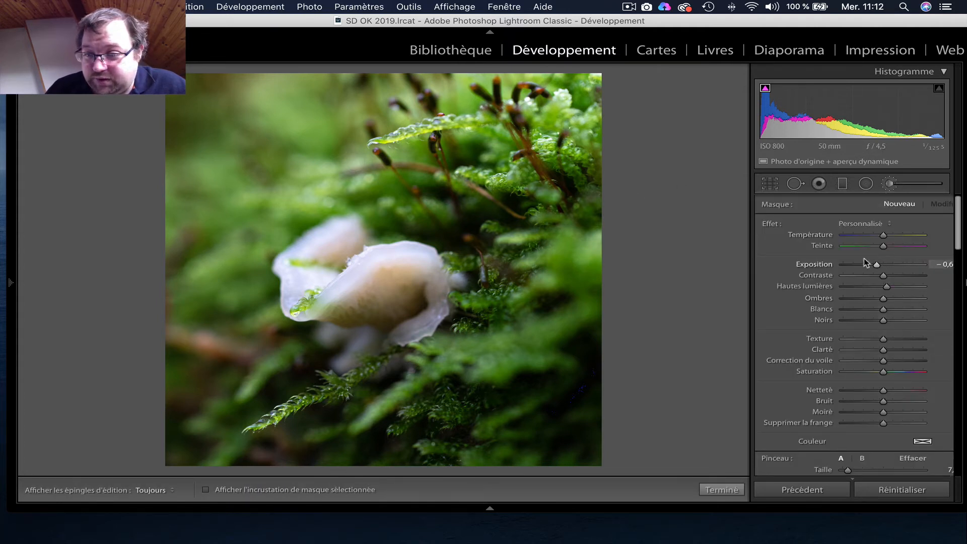
scroll(877, 361, down, 5)
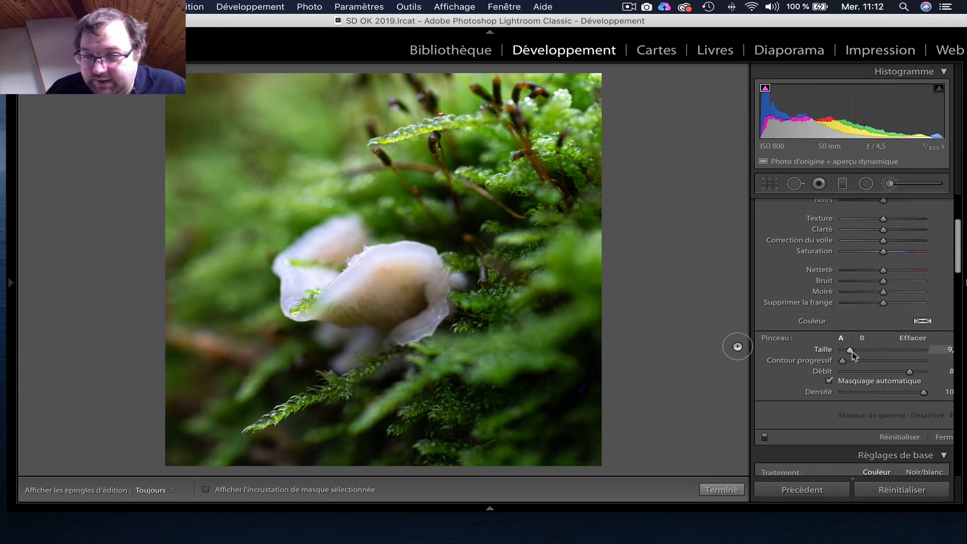
drag(849, 349, 872, 351)
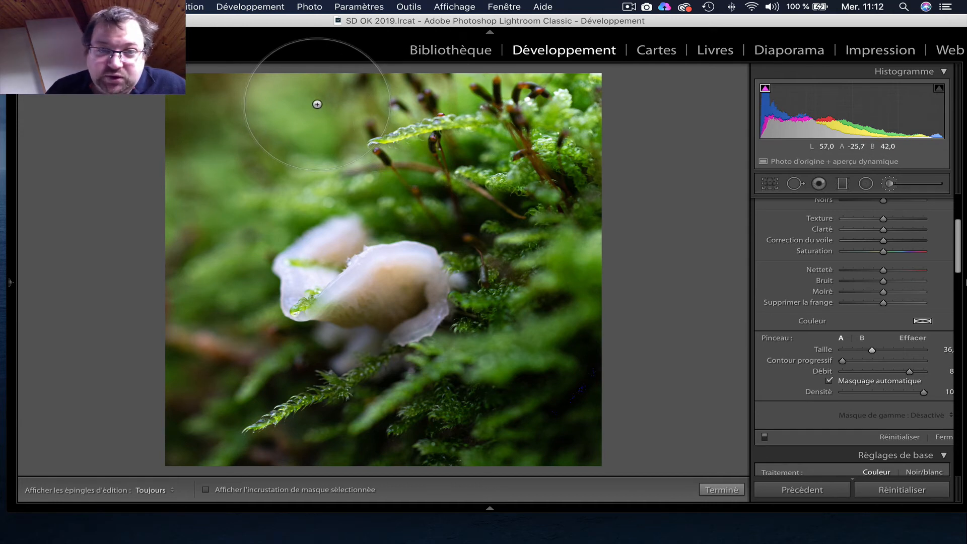
key(h)
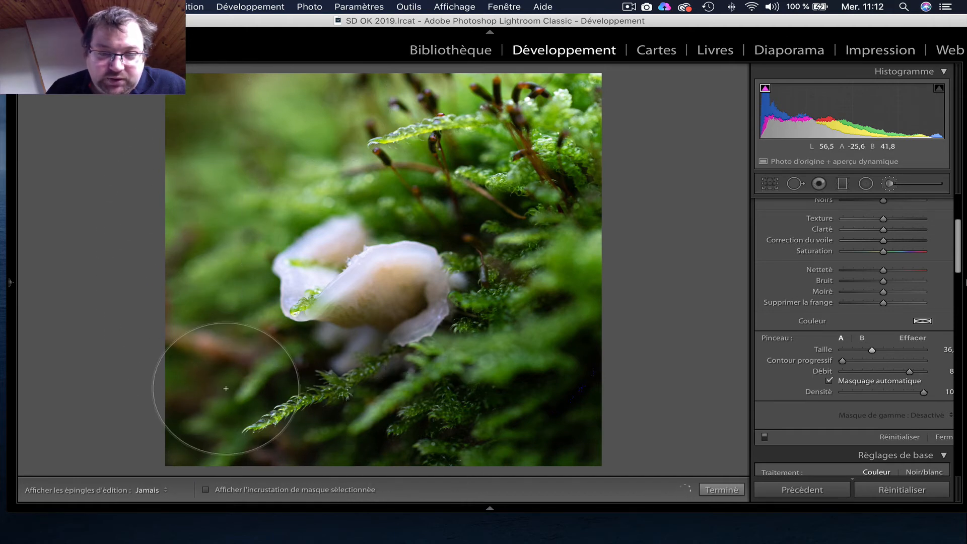
key(h)
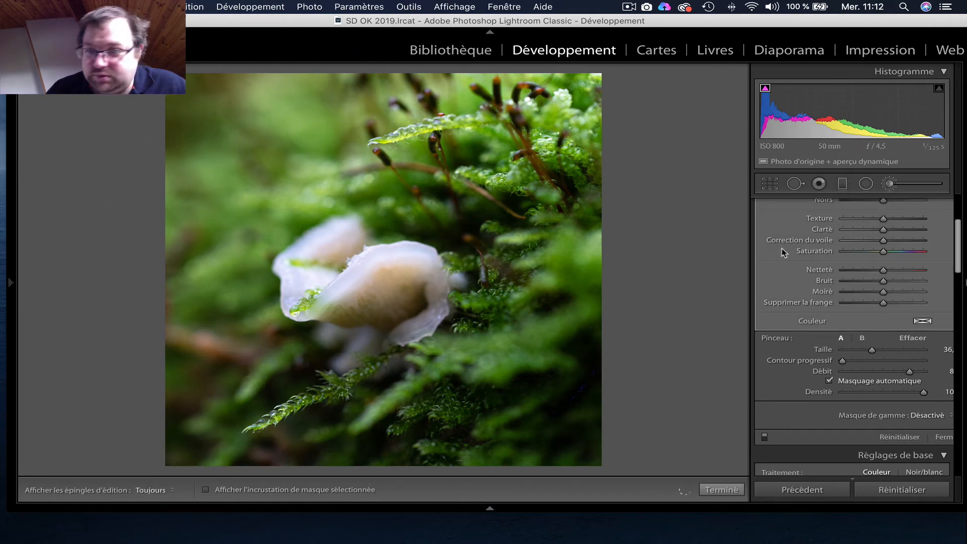
Step: Lower the painted background mask's Exposition to about -0,2 and slightly reduce its Hautes lumières and Blancs
scroll(846, 282, up, 5)
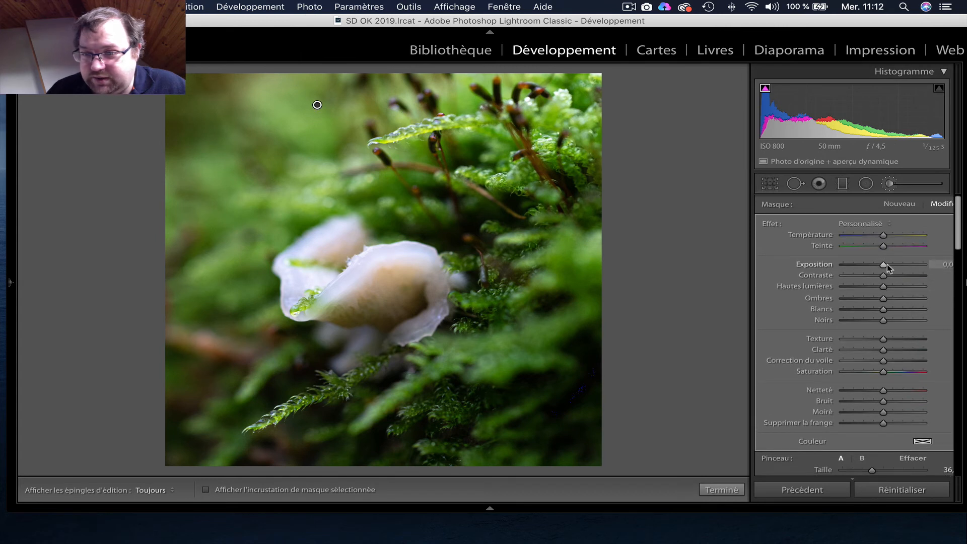
drag(884, 265, 883, 267)
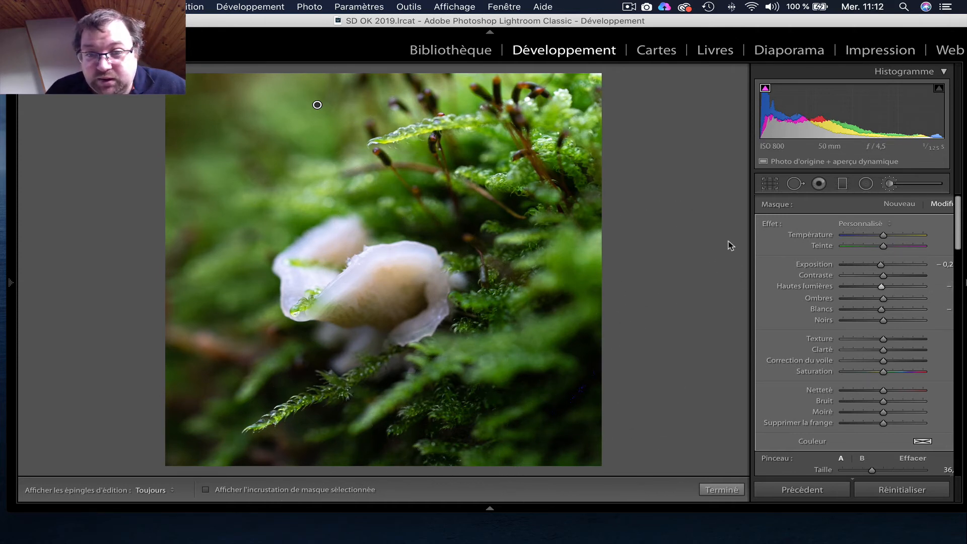
Step: Rework the 1 x 1 crop by shrinking the frame slightly and shifting the mushrooms right within it, and apply it
key(r)
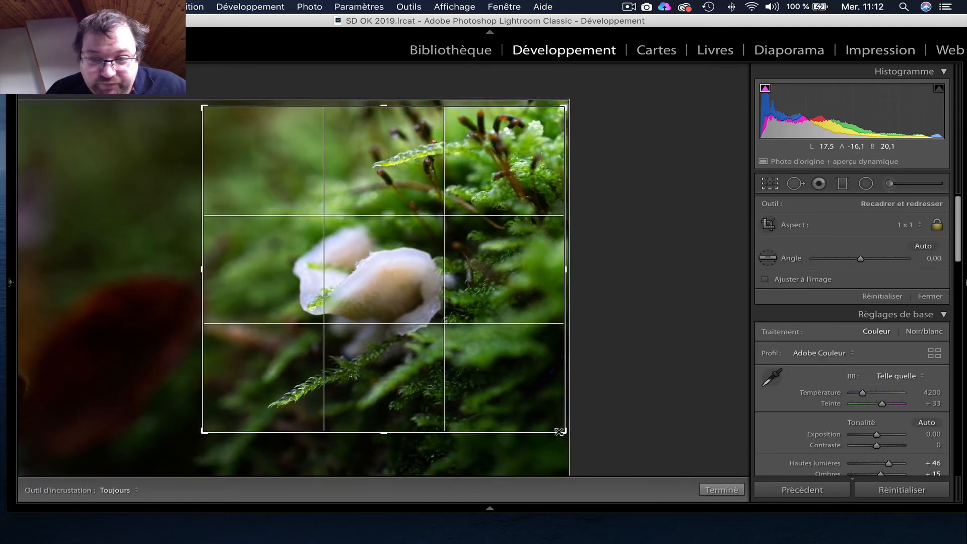
drag(559, 432, 555, 428)
drag(528, 381, 546, 390)
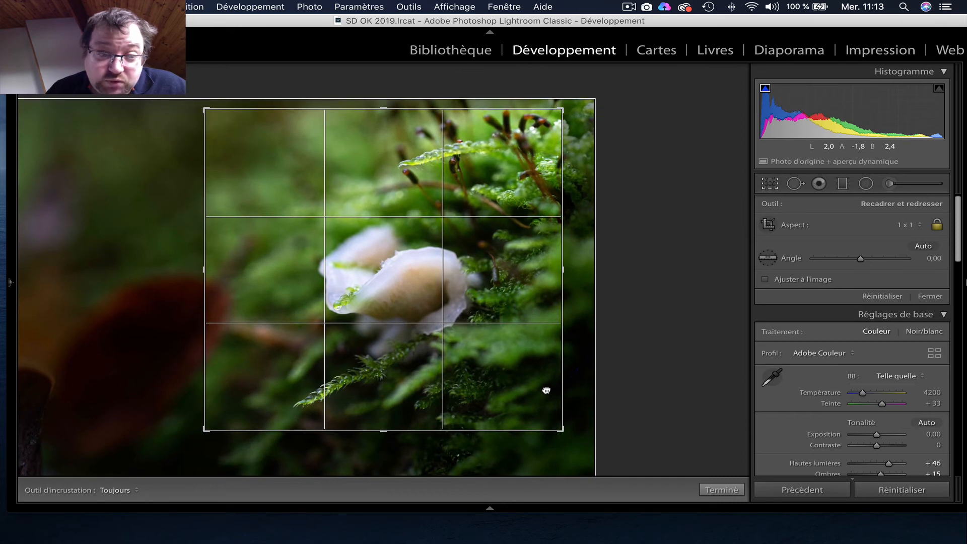
click(717, 490)
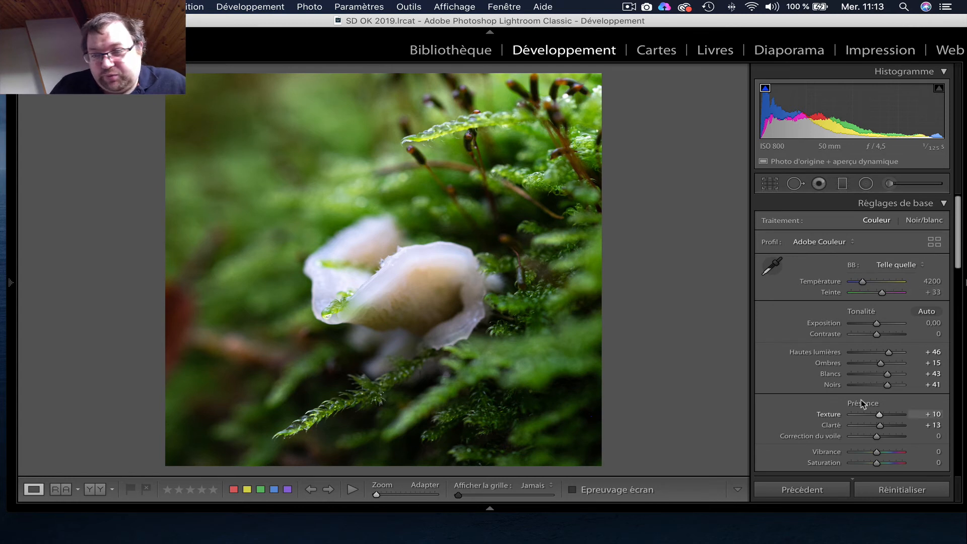
Step: Raise the sharpening Gain in the Détail settings to 109
scroll(862, 400, down, 5)
scroll(862, 378, down, 2)
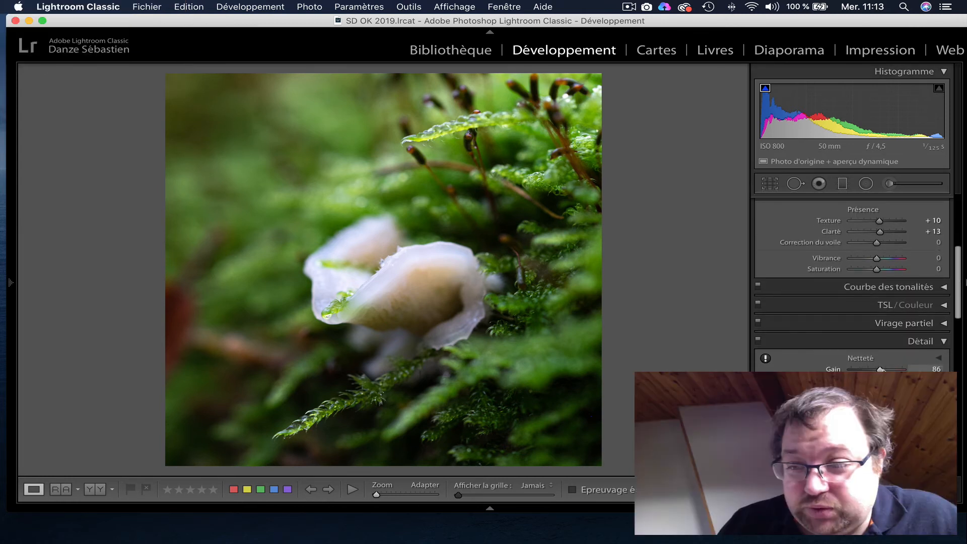
drag(881, 369, 889, 370)
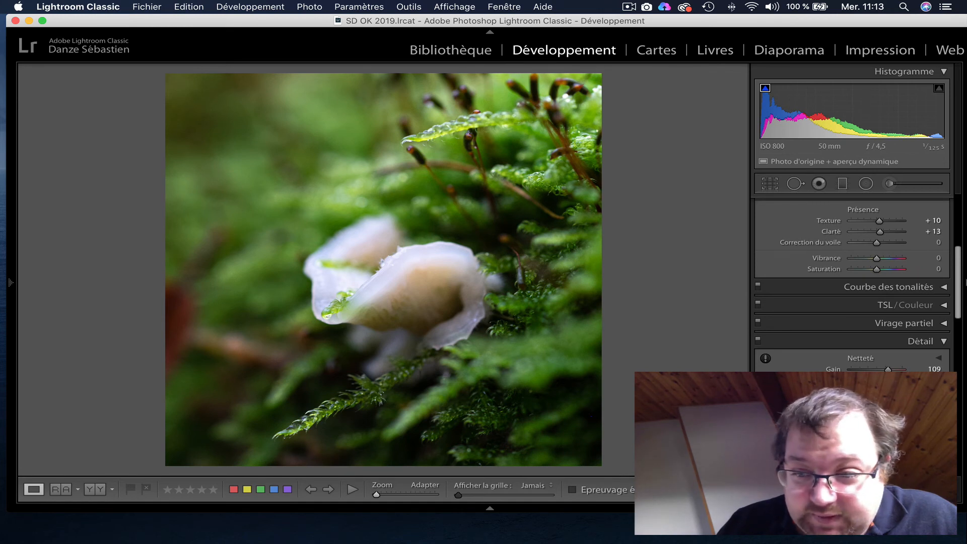
Step: Increase the sharpening Masquage using its black-and-white mask preview, and inspect the photo at 1:1 before returning to the fitted view
key(alt)
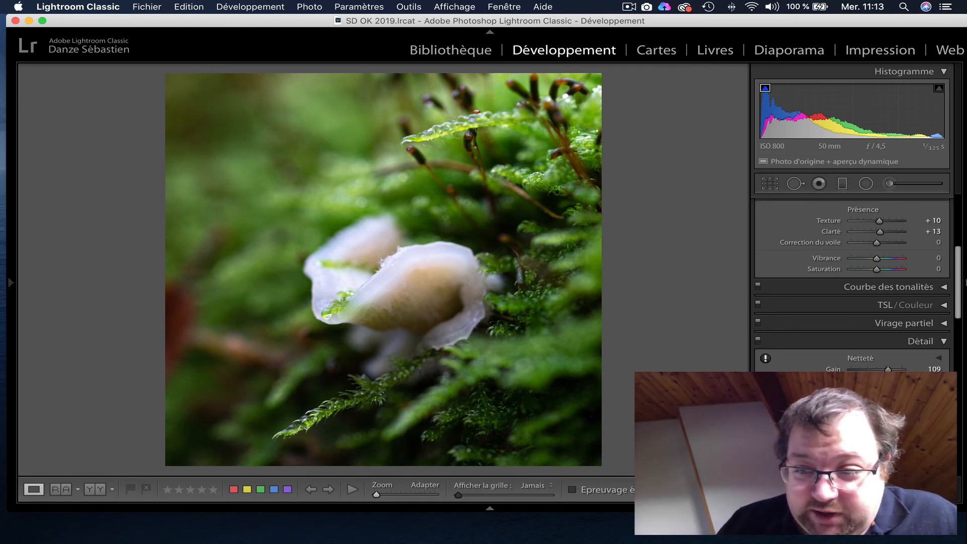
alt+click(848, 402)
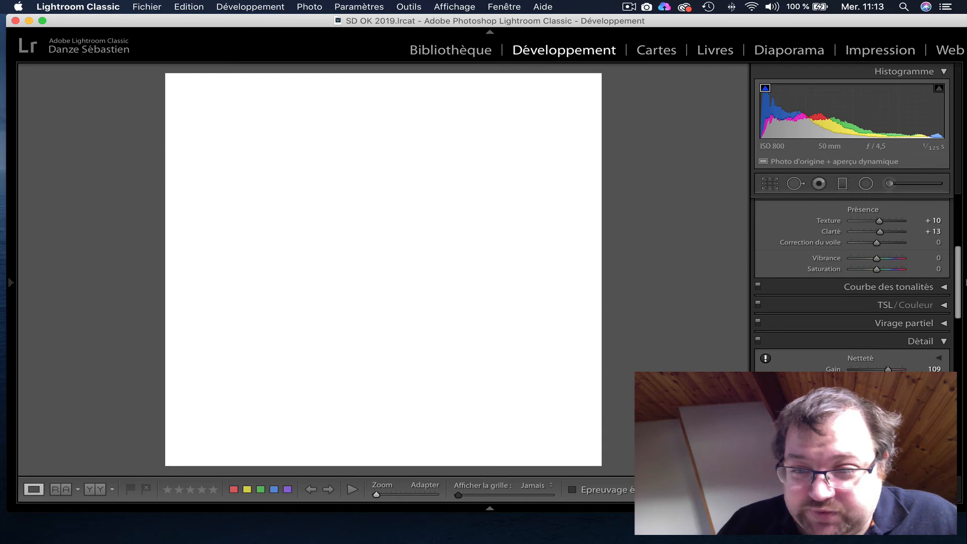
drag(849, 402, 900, 402)
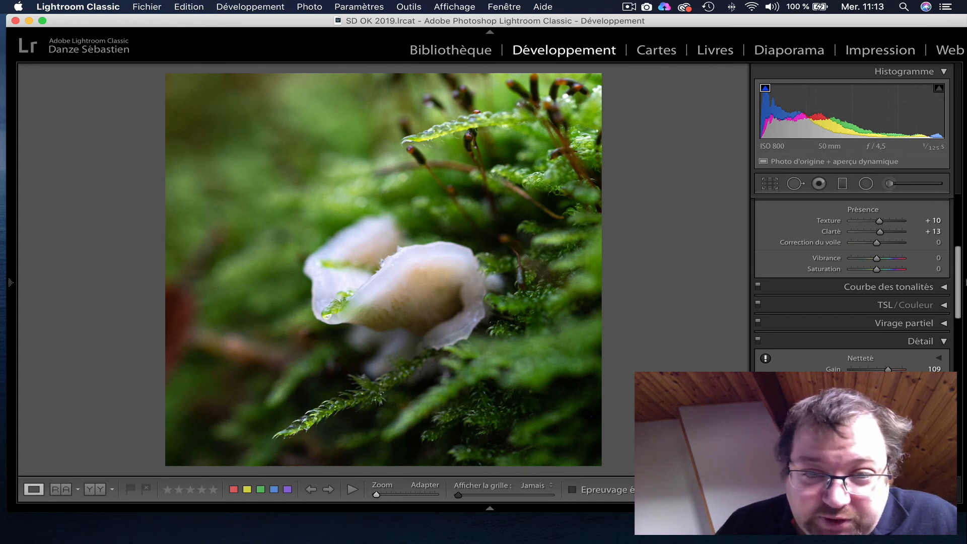
click(412, 495)
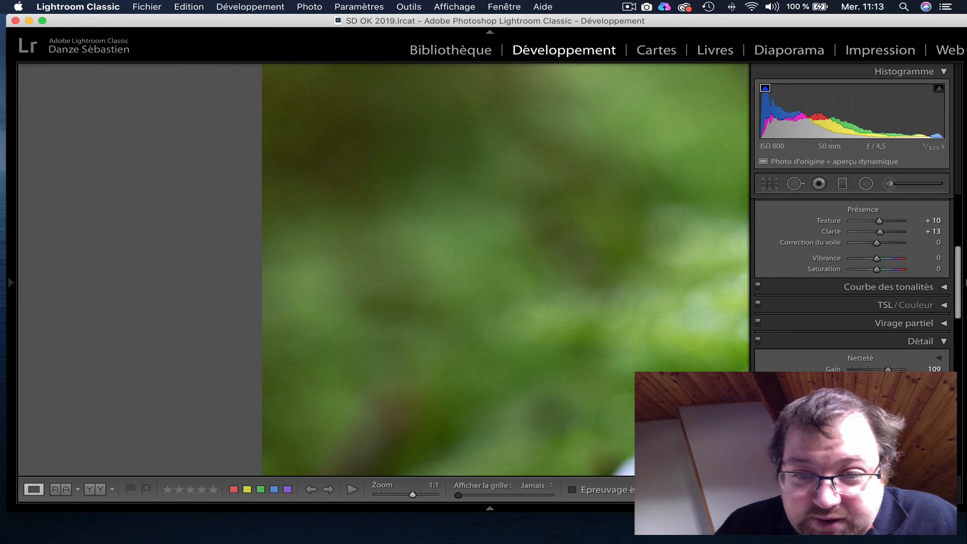
click(375, 496)
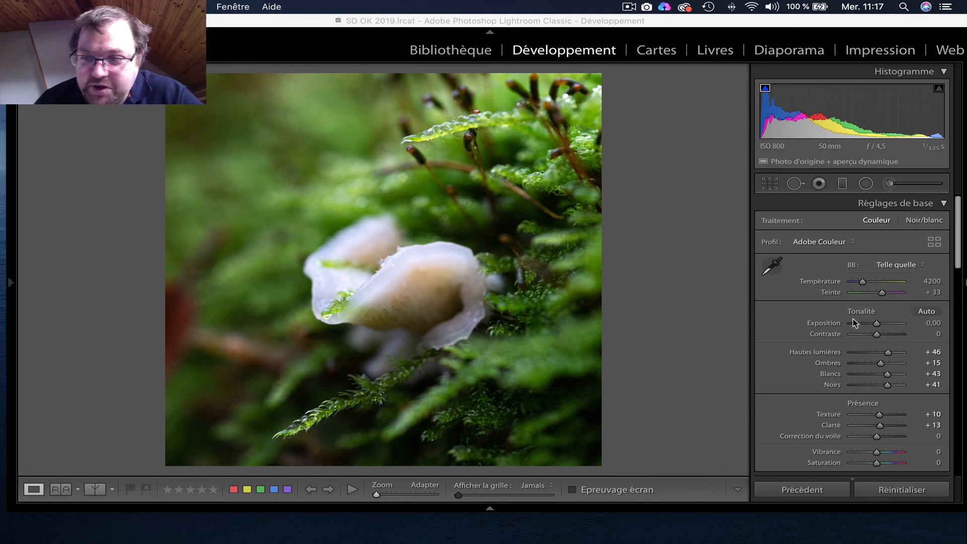
Step: Convert the photo to Noir/blanc and set Contraste to +67 and Noirs to +51
click(923, 220)
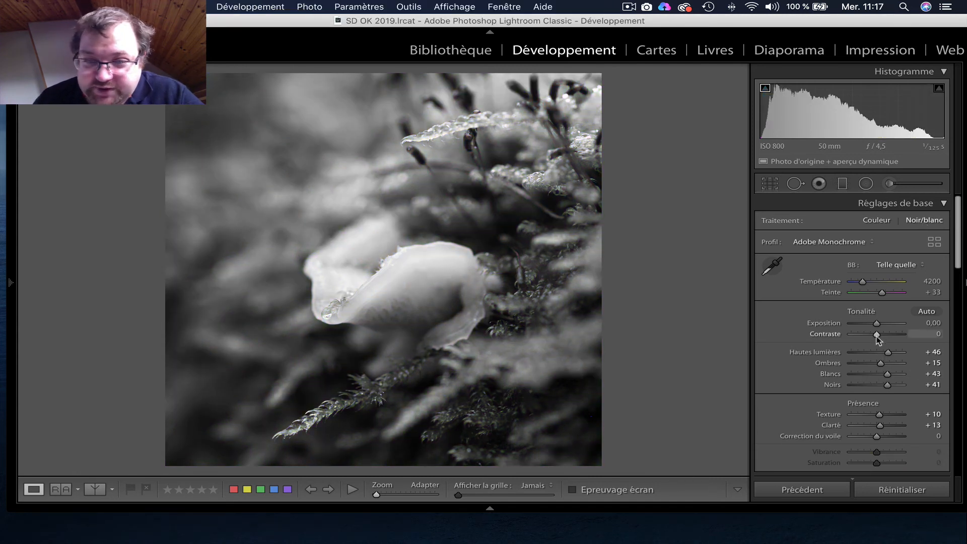
drag(877, 335, 893, 336)
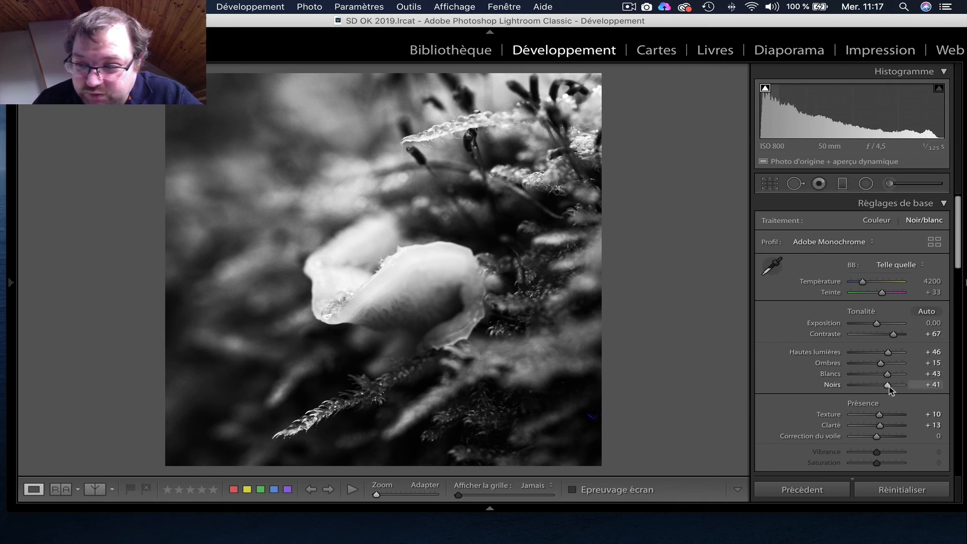
drag(889, 387, 891, 388)
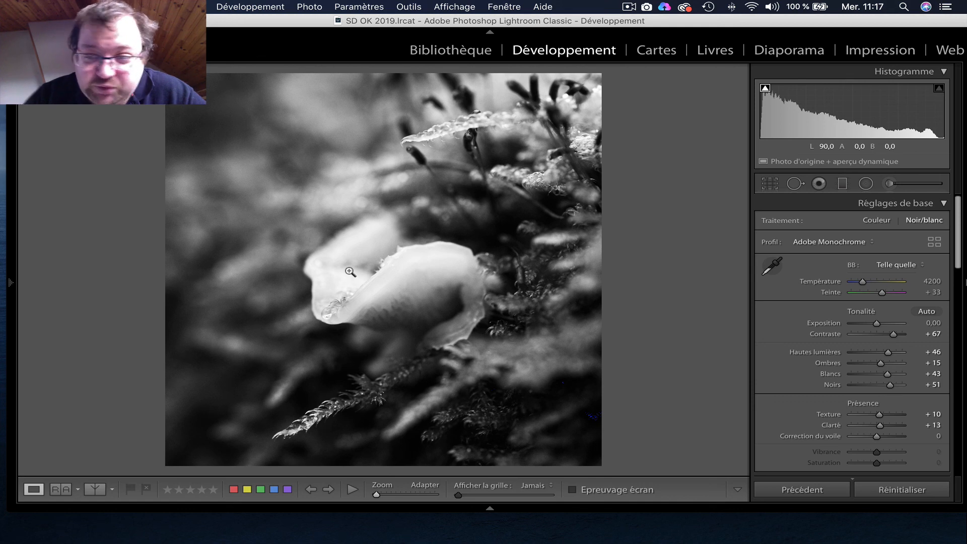
Step: Compare the original and the black-and-white version in the split before/after view and the full side-by-side view
scroll(784, 361, down, 2)
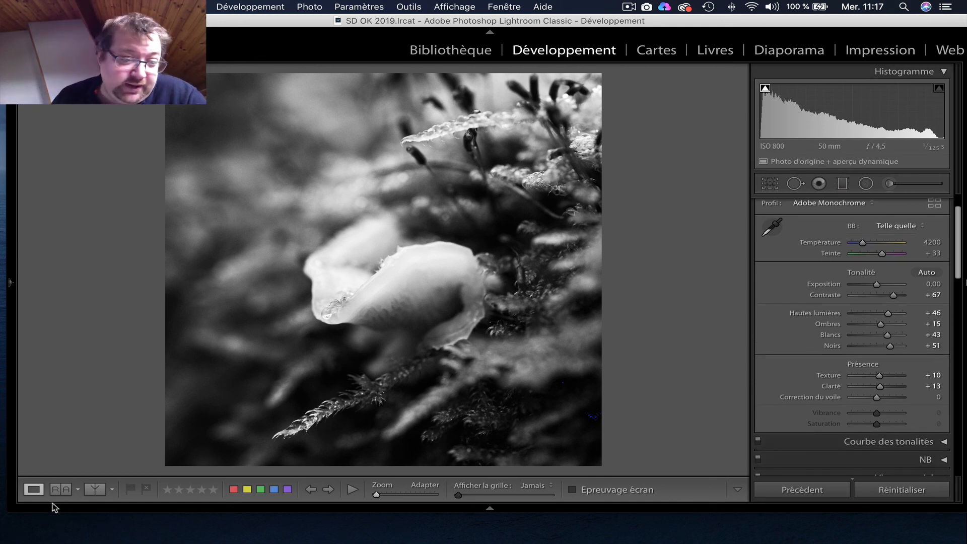
click(93, 490)
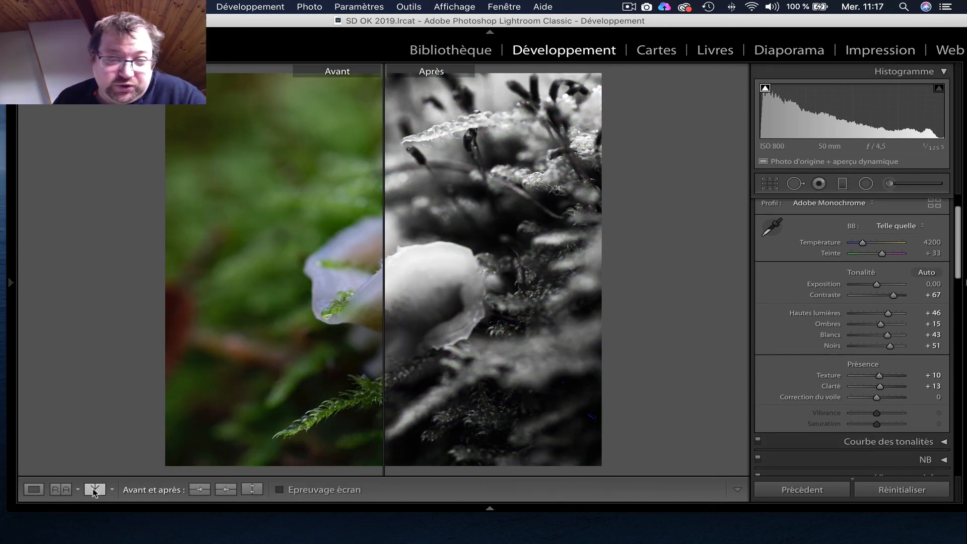
click(94, 490)
click(94, 489)
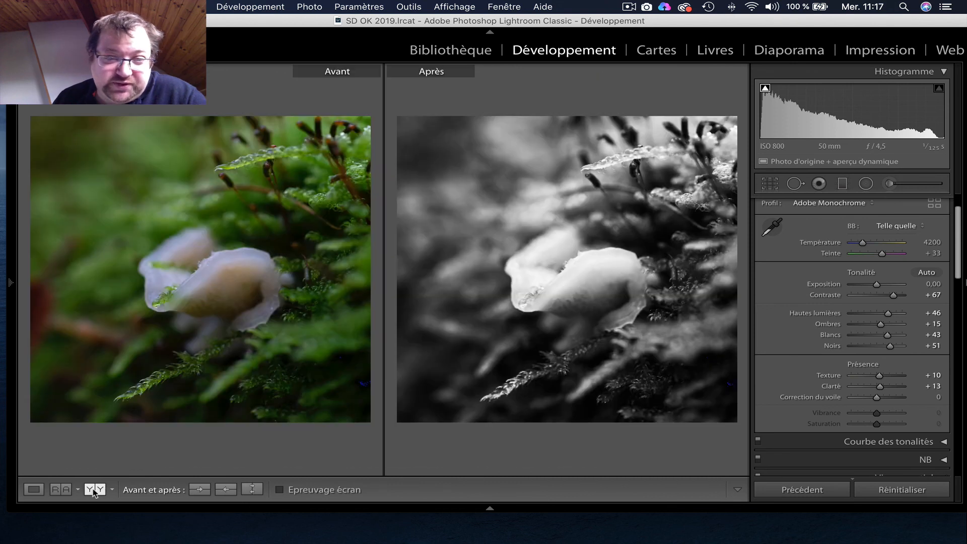